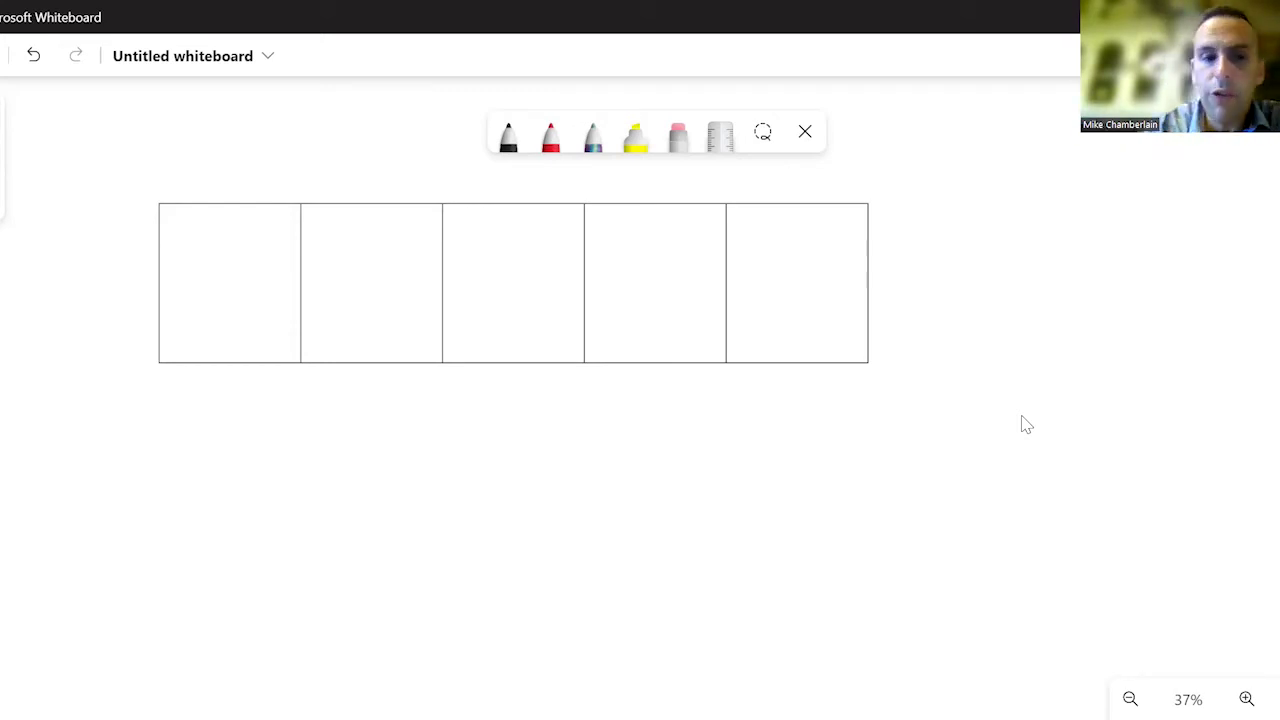
# - Handwrite the rest of the 'Count On' title below the boxes
pyautogui.moveTo(254, 460); pyautogui.dragTo(240, 558)
pyautogui.moveTo(264, 512)
pyautogui.mouseDown()
pyautogui.moveTo(260, 542)
pyautogui.moveTo(262, 512)
pyautogui.mouseUp()
pyautogui.moveTo(290, 516); pyautogui.dragTo(313, 542)
pyautogui.moveTo(326, 514)
pyautogui.mouseDown()
pyautogui.moveTo(330, 546)
pyautogui.moveTo(346, 548)
pyautogui.mouseUp()
pyautogui.moveTo(368, 490)
pyautogui.mouseDown()
pyautogui.moveTo(368, 552)
pyautogui.moveTo(384, 510)
pyautogui.mouseUp()
pyautogui.moveTo(440, 466)
pyautogui.mouseDown()
pyautogui.moveTo(428, 536)
pyautogui.moveTo(440, 468)
pyautogui.mouseUp()
pyautogui.moveTo(484, 512)
pyautogui.mouseDown()
pyautogui.moveTo(487, 540)
pyautogui.moveTo(510, 546)
pyautogui.mouseUp()
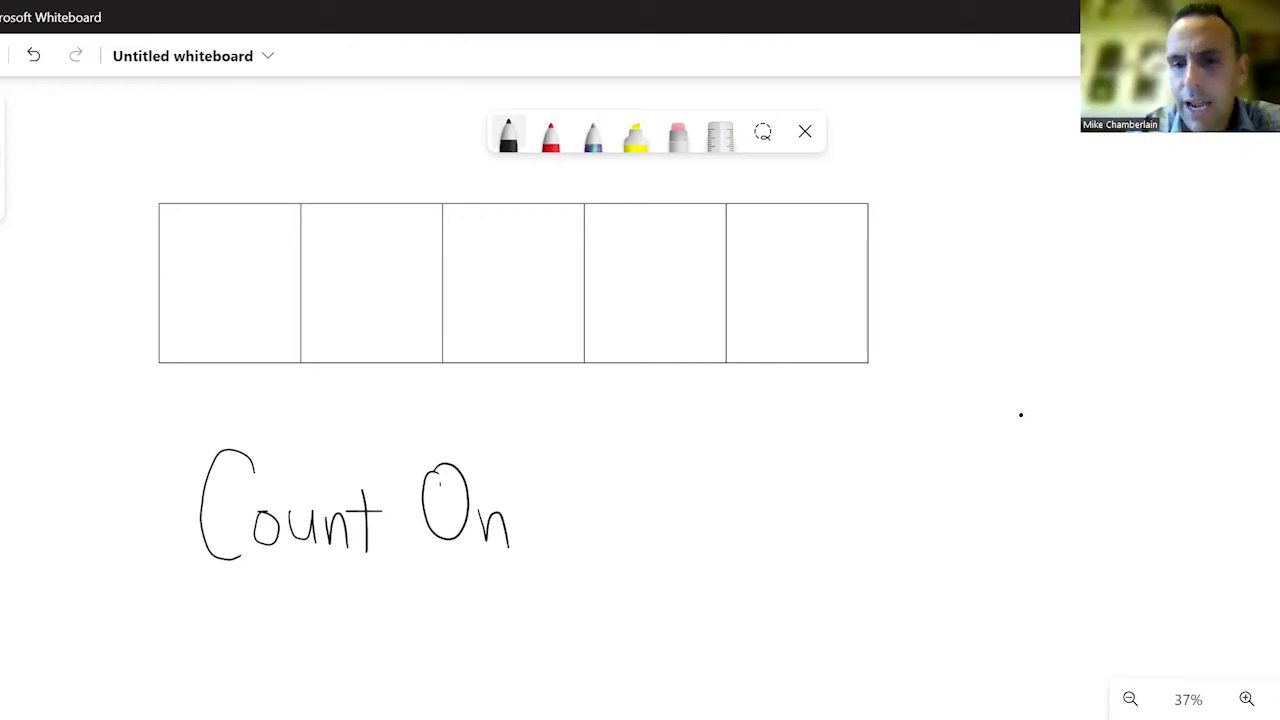
# - Write the sum '15 + 4 = 19' to the right of the title
pyautogui.moveTo(761, 450); pyautogui.dragTo(767, 522)
pyautogui.moveTo(818, 453)
pyautogui.mouseDown()
pyautogui.moveTo(787, 470)
pyautogui.moveTo(786, 512)
pyautogui.mouseUp()
pyautogui.moveTo(845, 484); pyautogui.dragTo(884, 482)
pyautogui.moveTo(868, 462); pyautogui.dragTo(871, 508)
pyautogui.moveTo(912, 456)
pyautogui.mouseDown()
pyautogui.moveTo(936, 486)
pyautogui.moveTo(932, 522)
pyautogui.mouseUp()
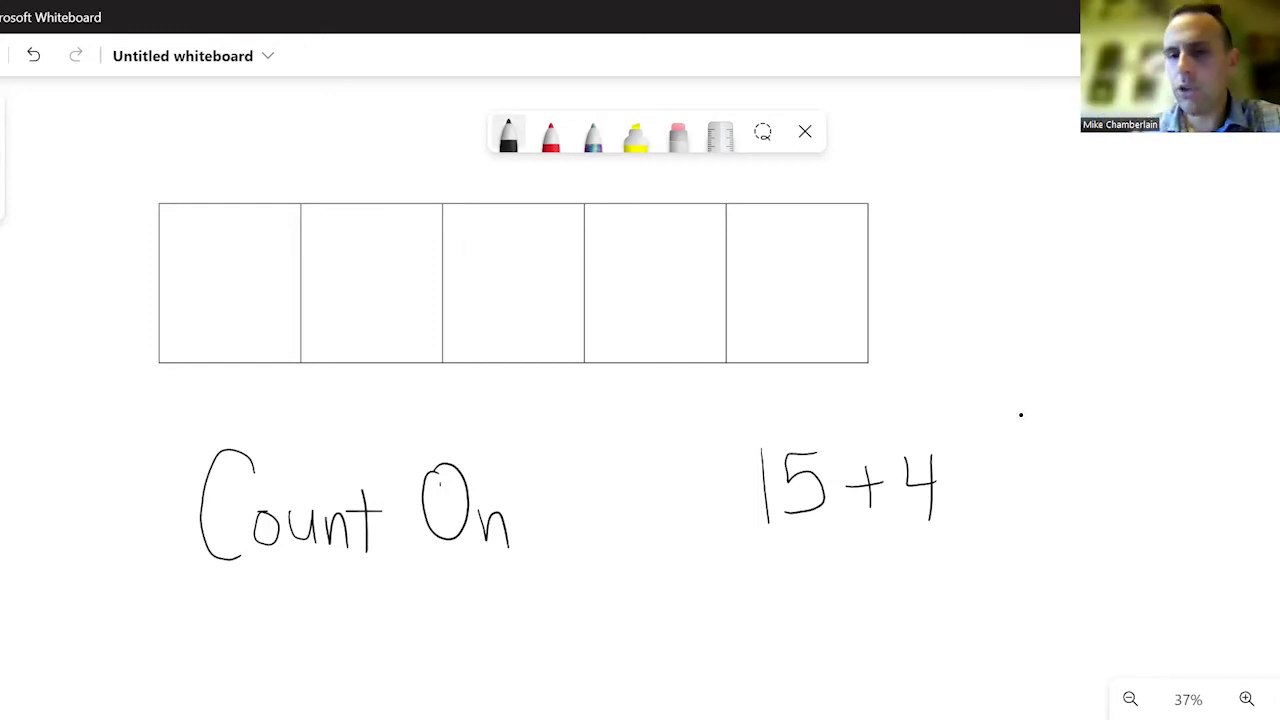
pyautogui.moveTo(960, 476); pyautogui.dragTo(1002, 486)
pyautogui.moveTo(1034, 444); pyautogui.dragTo(1036, 507)
pyautogui.moveTo(1078, 448)
pyautogui.mouseDown()
pyautogui.moveTo(1060, 464)
pyautogui.moveTo(1068, 500)
pyautogui.mouseUp()
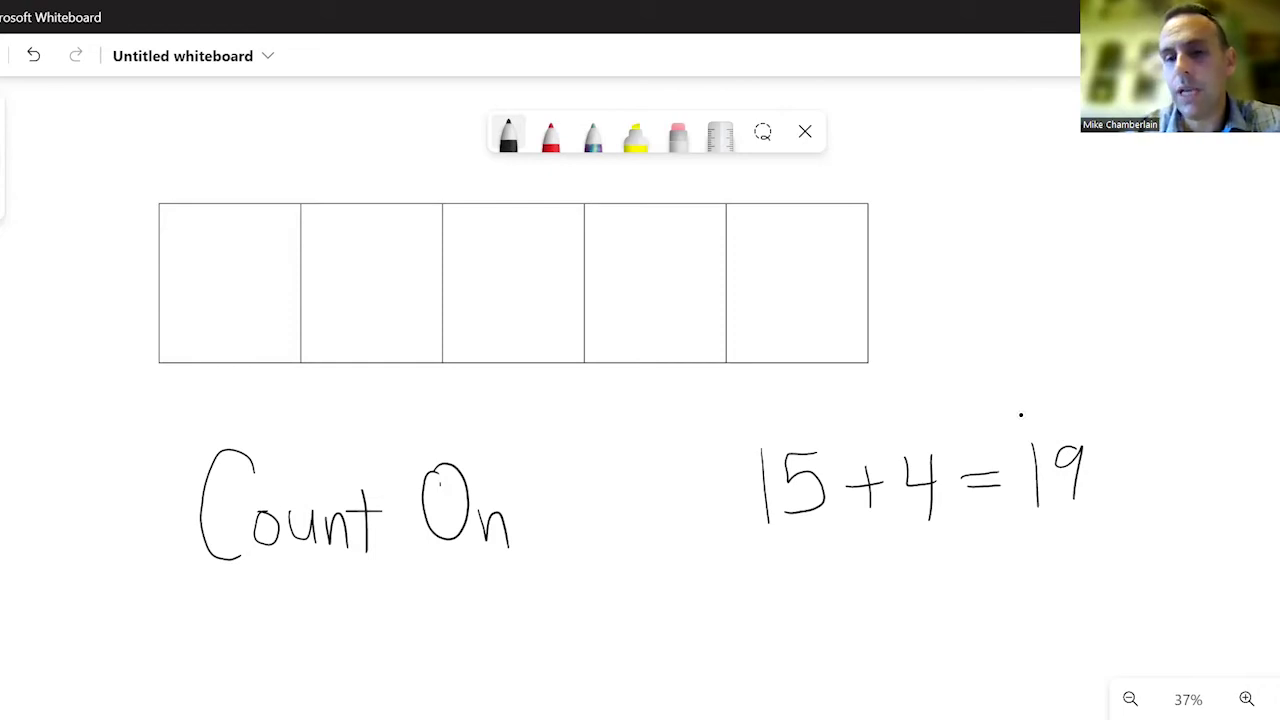
# - Write '67 + 30 = 97' below the first sum
pyautogui.moveTo(768, 549)
pyautogui.mouseDown()
pyautogui.moveTo(757, 592)
pyautogui.moveTo(758, 574)
pyautogui.mouseUp()
pyautogui.moveTo(792, 560)
pyautogui.mouseDown()
pyautogui.moveTo(818, 557)
pyautogui.moveTo(808, 598)
pyautogui.moveTo(869, 571)
pyautogui.moveTo(847, 600)
pyautogui.mouseUp()
pyautogui.moveTo(886, 552); pyautogui.dragTo(887, 593)
pyautogui.moveTo(935, 556); pyautogui.dragTo(1001, 572)
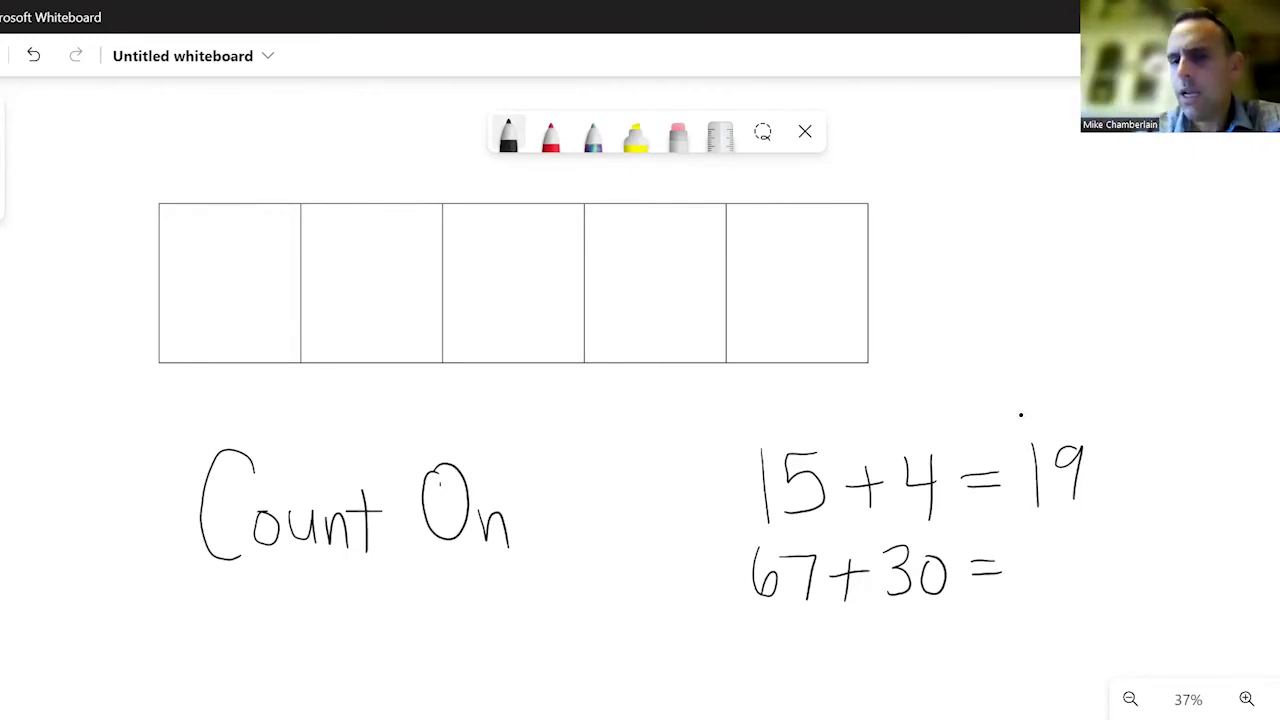
pyautogui.moveTo(1044, 537)
pyautogui.mouseDown()
pyautogui.moveTo(1028, 542)
pyautogui.moveTo(1040, 572)
pyautogui.moveTo(1075, 577)
pyautogui.mouseUp()
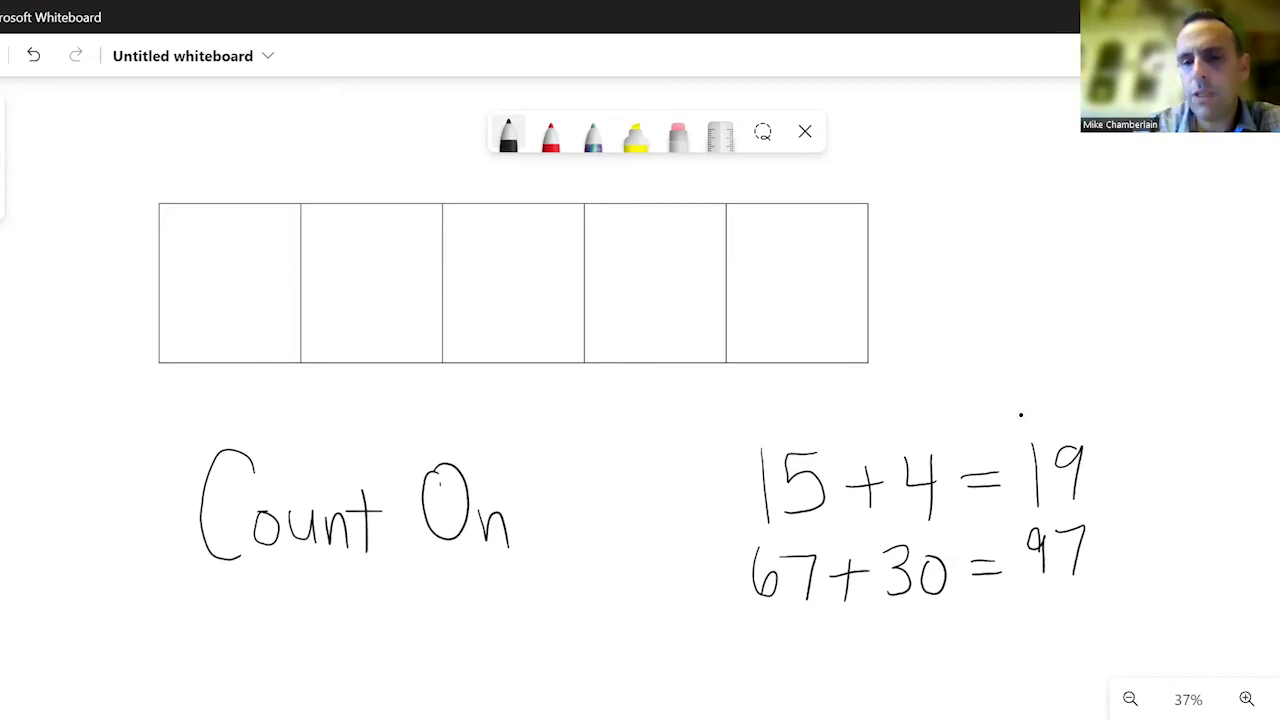
# - Write '218 − 50 = 168' as a third sum below the second
pyautogui.moveTo(712, 634)
pyautogui.mouseDown()
pyautogui.moveTo(734, 632)
pyautogui.moveTo(722, 666)
pyautogui.moveTo(740, 665)
pyautogui.mouseUp()
pyautogui.moveTo(755, 633); pyautogui.dragTo(766, 672)
pyautogui.moveTo(768, 631)
pyautogui.mouseDown()
pyautogui.moveTo(790, 630)
pyautogui.moveTo(778, 672)
pyautogui.mouseUp()
pyautogui.moveTo(828, 646)
pyautogui.mouseDown()
pyautogui.moveTo(882, 645)
pyautogui.moveTo(884, 666)
pyautogui.mouseUp()
pyautogui.click(1021, 414)
pyautogui.moveTo(934, 626)
pyautogui.mouseDown()
pyautogui.moveTo(1000, 630)
pyautogui.moveTo(1003, 646)
pyautogui.mouseUp()
pyautogui.press('Escape')
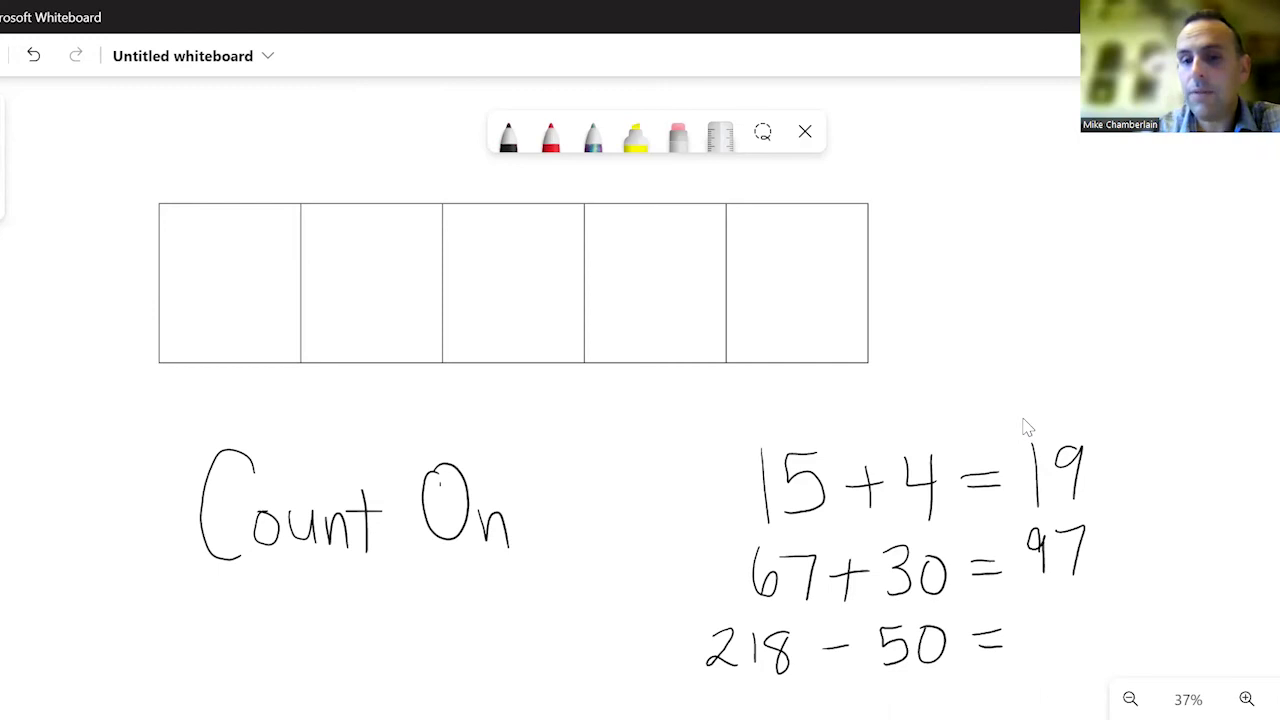
pyautogui.moveTo(1027, 610); pyautogui.dragTo(1025, 667)
pyautogui.moveTo(1064, 626)
pyautogui.mouseDown()
pyautogui.moveTo(1046, 642)
pyautogui.moveTo(1073, 652)
pyautogui.moveTo(1076, 636)
pyautogui.mouseUp()
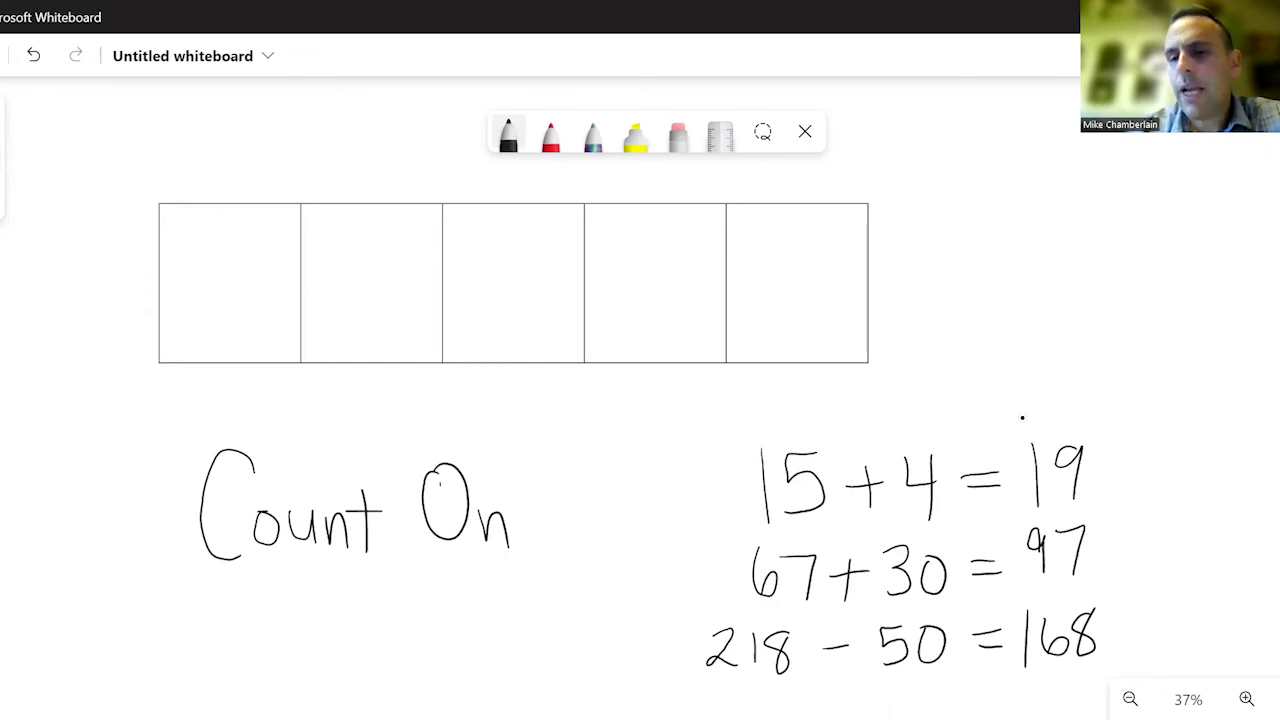
# - Box the Count On title and write '1 ← 6' beside the chart
pyautogui.moveTo(160, 565)
pyautogui.mouseDown()
pyautogui.moveTo(320, 567)
pyautogui.moveTo(556, 440)
pyautogui.moveTo(184, 532)
pyautogui.mouseUp()
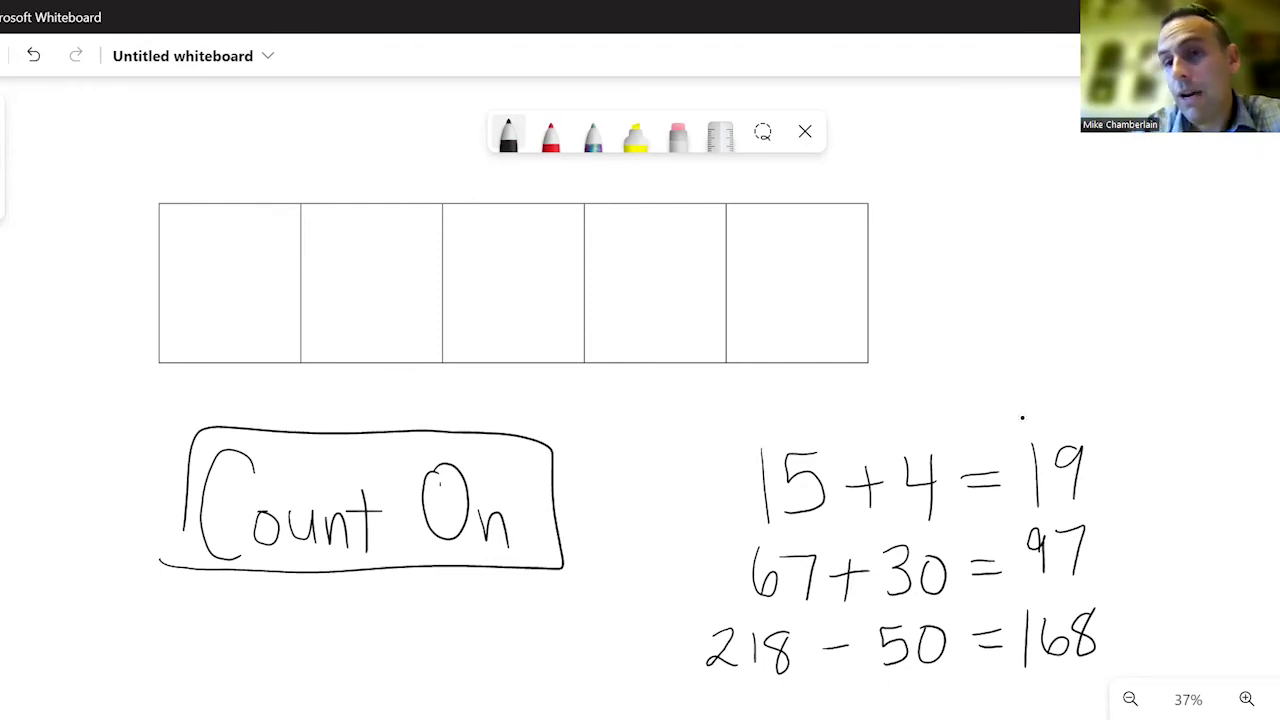
pyautogui.moveTo(965, 235); pyautogui.dragTo(965, 296)
pyautogui.moveTo(1038, 264)
pyautogui.mouseDown()
pyautogui.moveTo(982, 270)
pyautogui.moveTo(1016, 286)
pyautogui.mouseUp()
pyautogui.moveTo(1058, 245); pyautogui.dragTo(1062, 270)
pyautogui.moveTo(966, 306)
pyautogui.mouseDown()
pyautogui.moveTo(966, 338)
pyautogui.moveTo(1043, 334)
pyautogui.mouseUp()
# - Write 'Base Six' under the arrow and '425six' below the Count On box
pyautogui.moveTo(1066, 314); pyautogui.dragTo(1052, 338)
pyautogui.moveTo(1086, 320)
pyautogui.mouseDown()
pyautogui.moveTo(1086, 336)
pyautogui.moveTo(1124, 336)
pyautogui.mouseUp()
pyautogui.moveTo(1122, 314); pyautogui.dragTo(1100, 338)
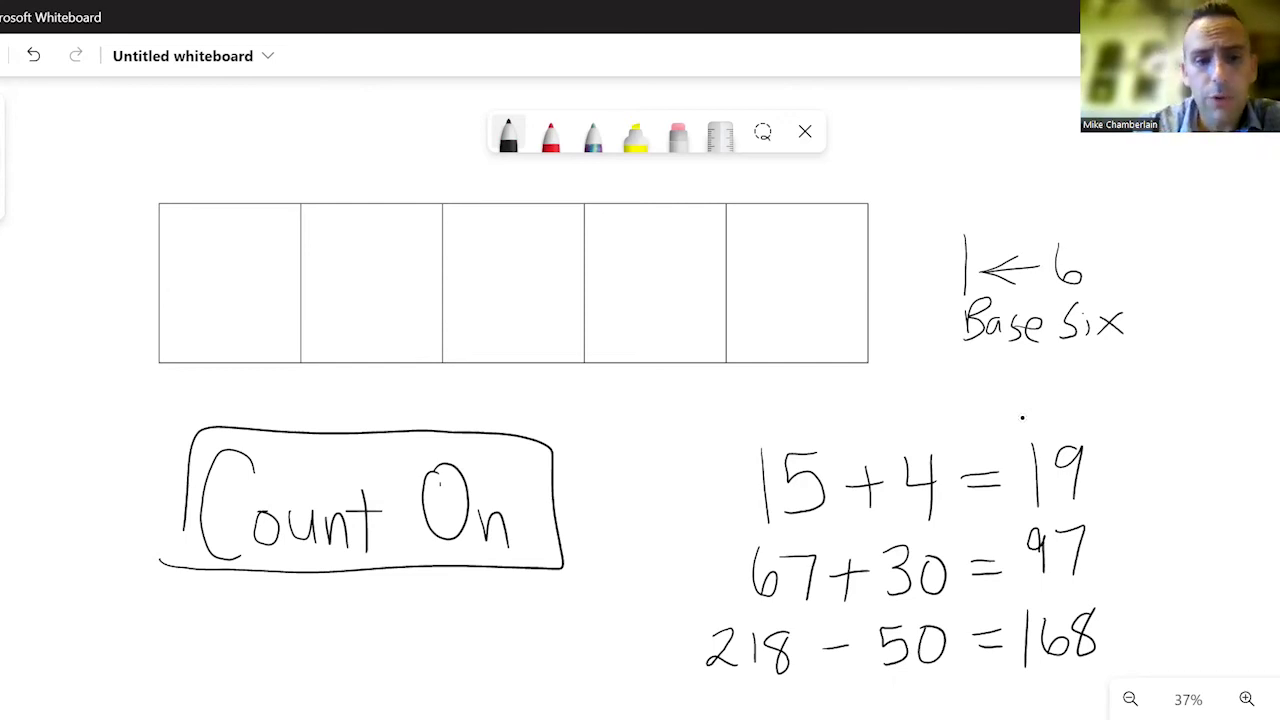
pyautogui.moveTo(260, 624)
pyautogui.mouseDown()
pyautogui.moveTo(286, 650)
pyautogui.moveTo(275, 672)
pyautogui.moveTo(306, 624)
pyautogui.moveTo(308, 660)
pyautogui.moveTo(328, 658)
pyautogui.moveTo(344, 624)
pyautogui.moveTo(348, 666)
pyautogui.moveTo(388, 672)
pyautogui.mouseUp()
pyautogui.moveTo(388, 656); pyautogui.dragTo(375, 672)
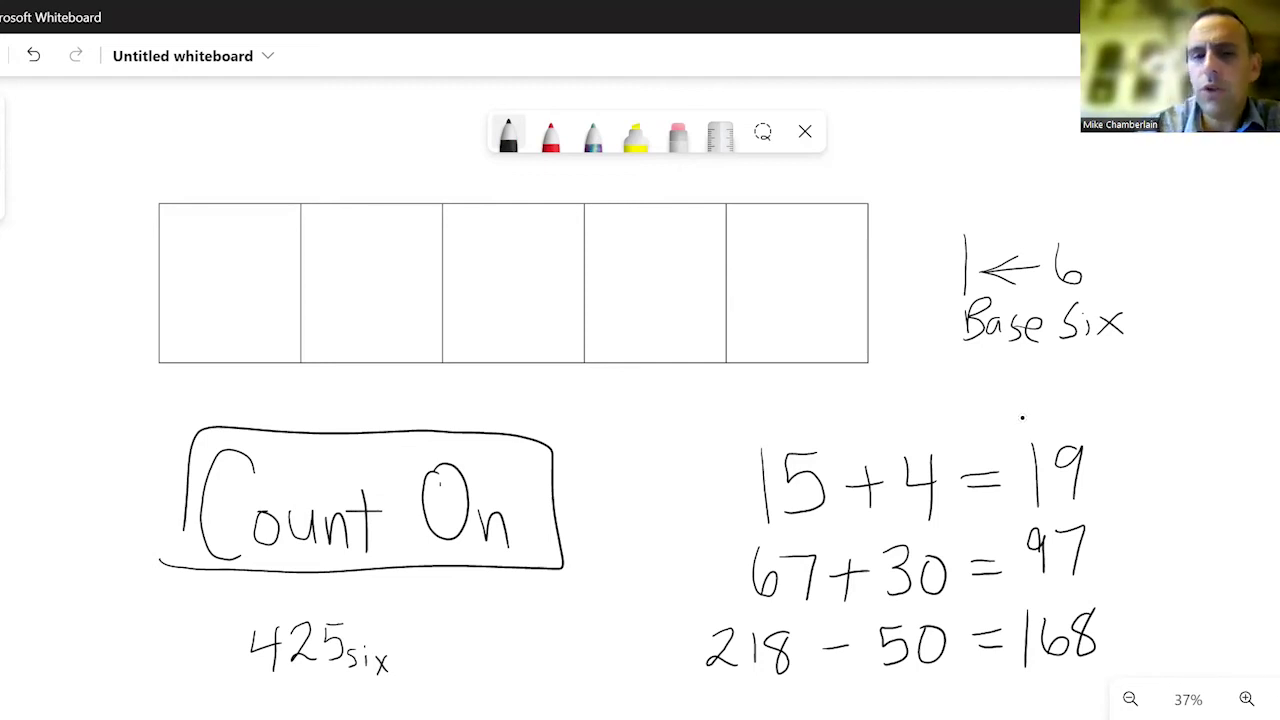
# - Write the digits 4, 2 and 5 above the last three chart boxes
pyautogui.moveTo(529, 176); pyautogui.dragTo(543, 190)
pyautogui.moveTo(539, 175); pyautogui.dragTo(540, 203)
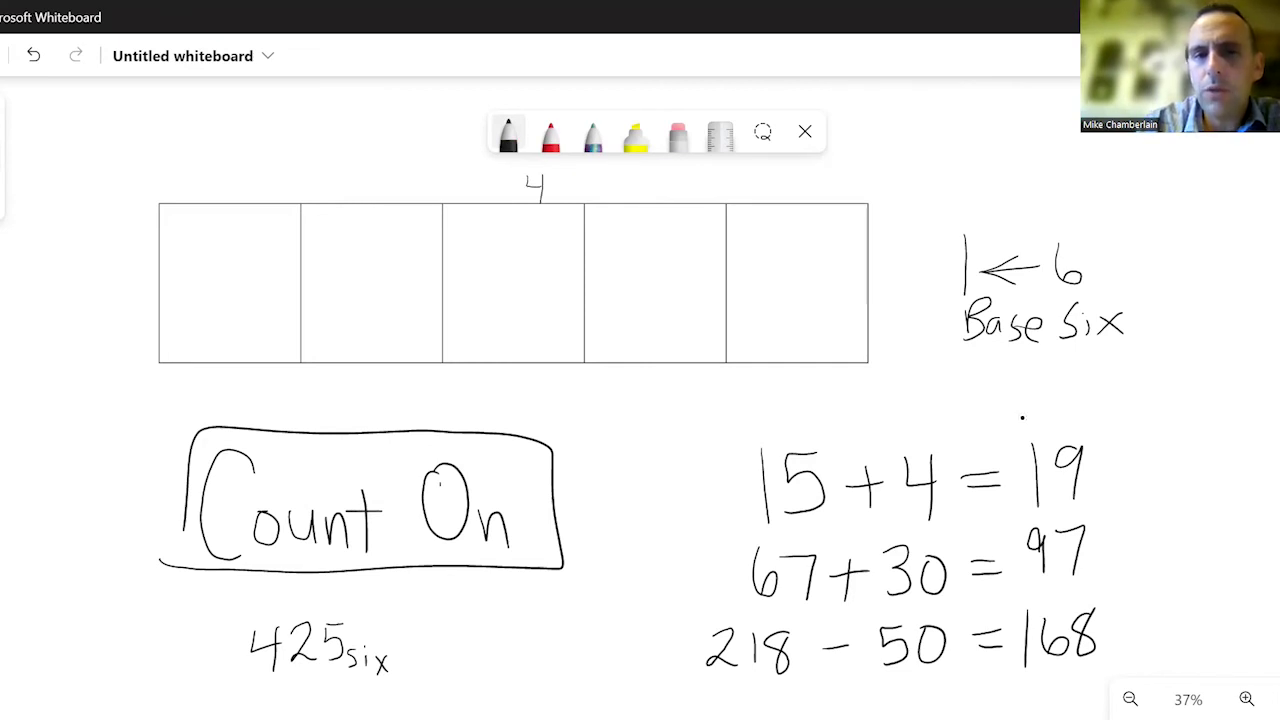
pyautogui.moveTo(632, 176)
pyautogui.mouseDown()
pyautogui.moveTo(641, 193)
pyautogui.moveTo(667, 191)
pyautogui.mouseUp()
pyautogui.moveTo(770, 168)
pyautogui.mouseDown()
pyautogui.moveTo(760, 195)
pyautogui.moveTo(791, 160)
pyautogui.mouseUp()
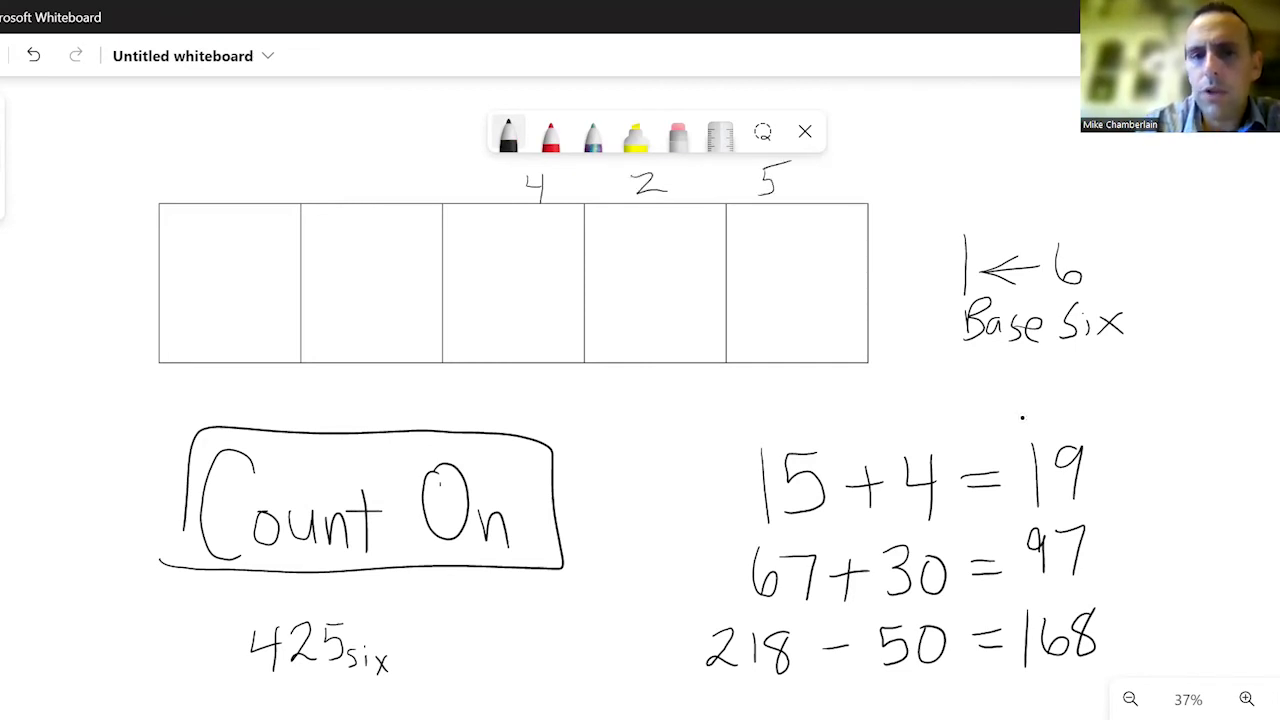
pyautogui.moveTo(489, 254); pyautogui.dragTo(533, 252)
# - Draw matching dots in the third, fourth and fifth boxes
pyautogui.moveTo(490, 287); pyautogui.dragTo(490, 288)
pyautogui.moveTo(525, 284); pyautogui.dragTo(523, 292)
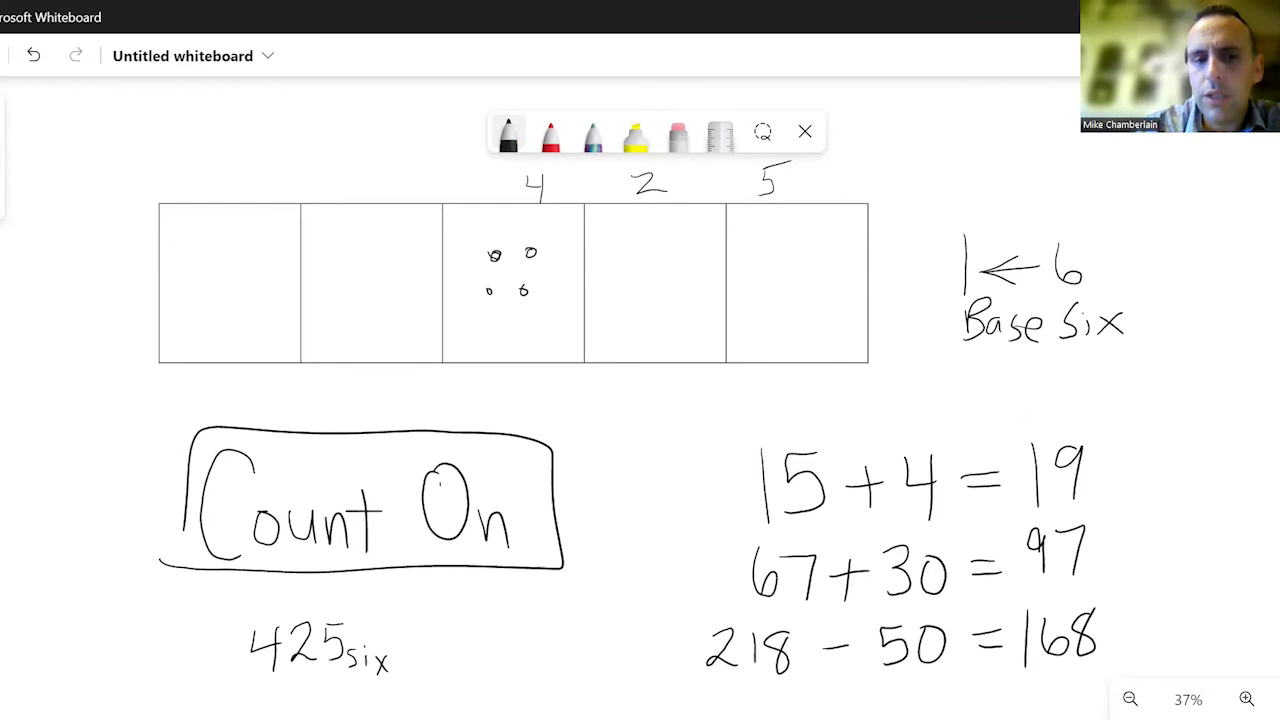
pyautogui.click(641, 266)
pyautogui.moveTo(639, 266); pyautogui.dragTo(662, 270)
pyautogui.click(1022, 418)
pyautogui.moveTo(753, 267)
pyautogui.mouseDown()
pyautogui.moveTo(797, 270)
pyautogui.moveTo(773, 296)
pyautogui.moveTo(790, 296)
pyautogui.mouseUp()
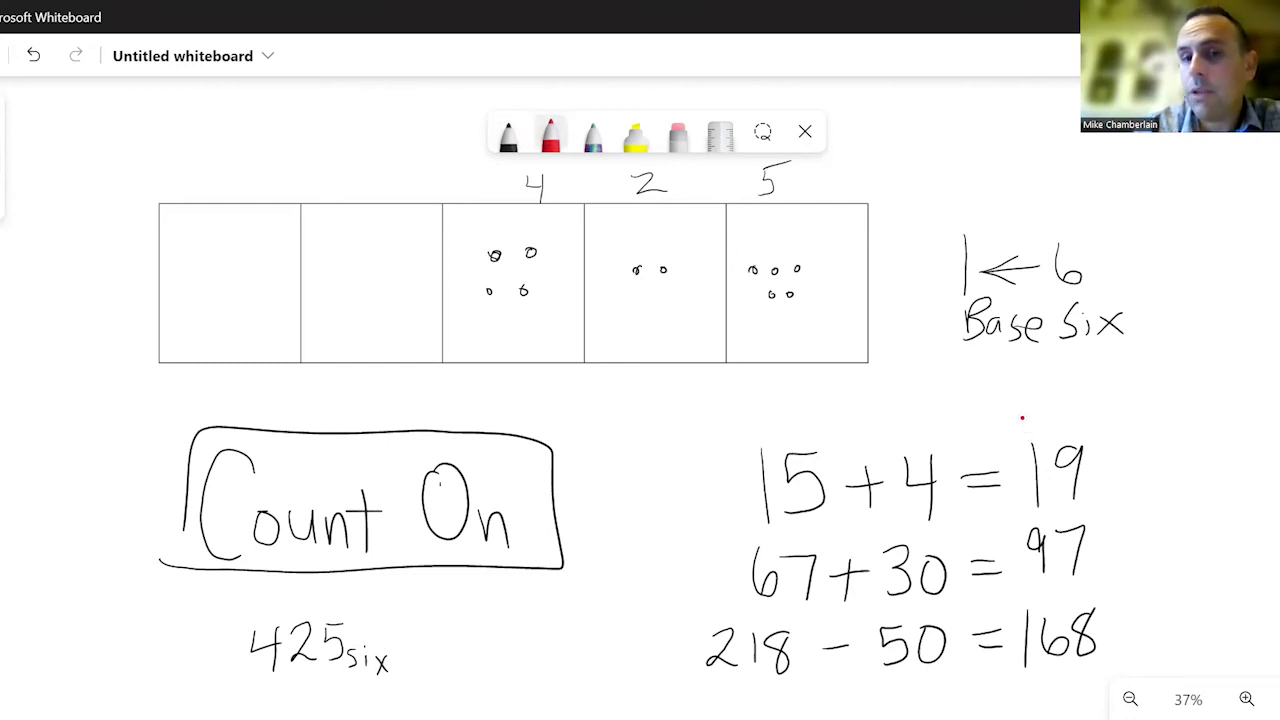
# - Label the boxes with red place values 1, 6 and 36
pyautogui.moveTo(800, 373); pyautogui.dragTo(800, 404)
pyautogui.moveTo(669, 368); pyautogui.dragTo(674, 393)
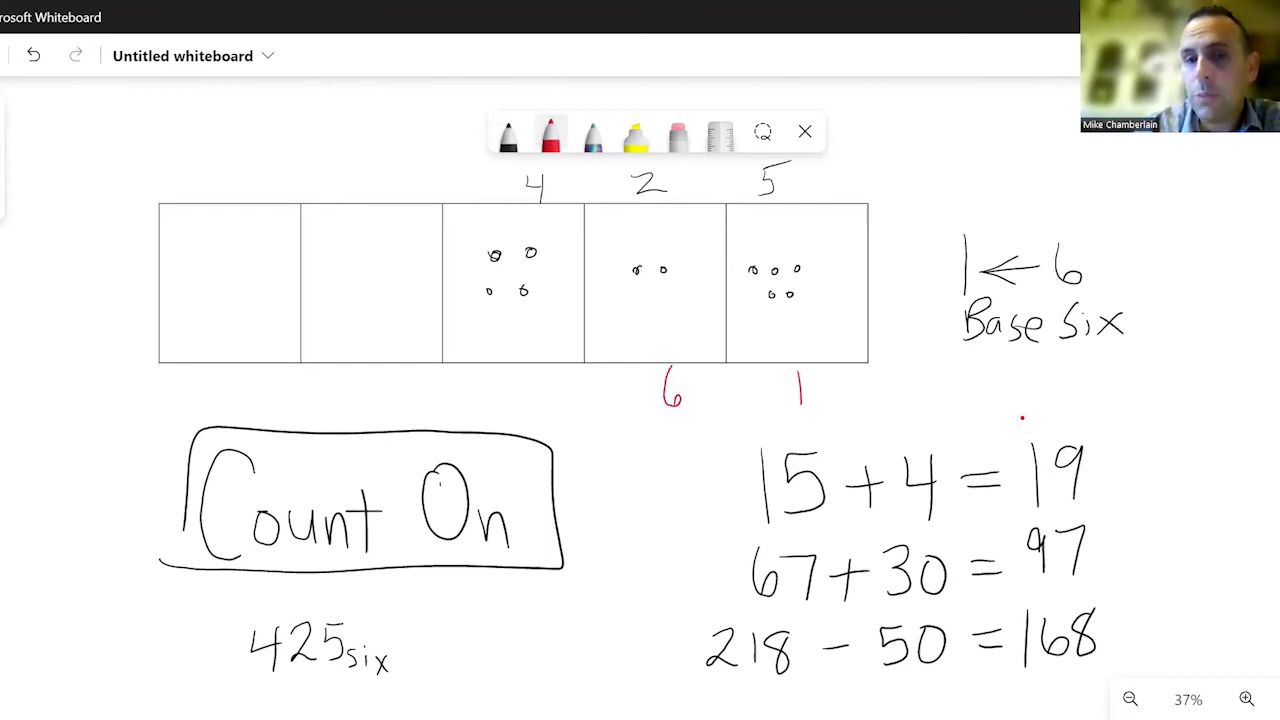
pyautogui.moveTo(500, 374)
pyautogui.mouseDown()
pyautogui.moveTo(501, 403)
pyautogui.moveTo(536, 392)
pyautogui.mouseUp()
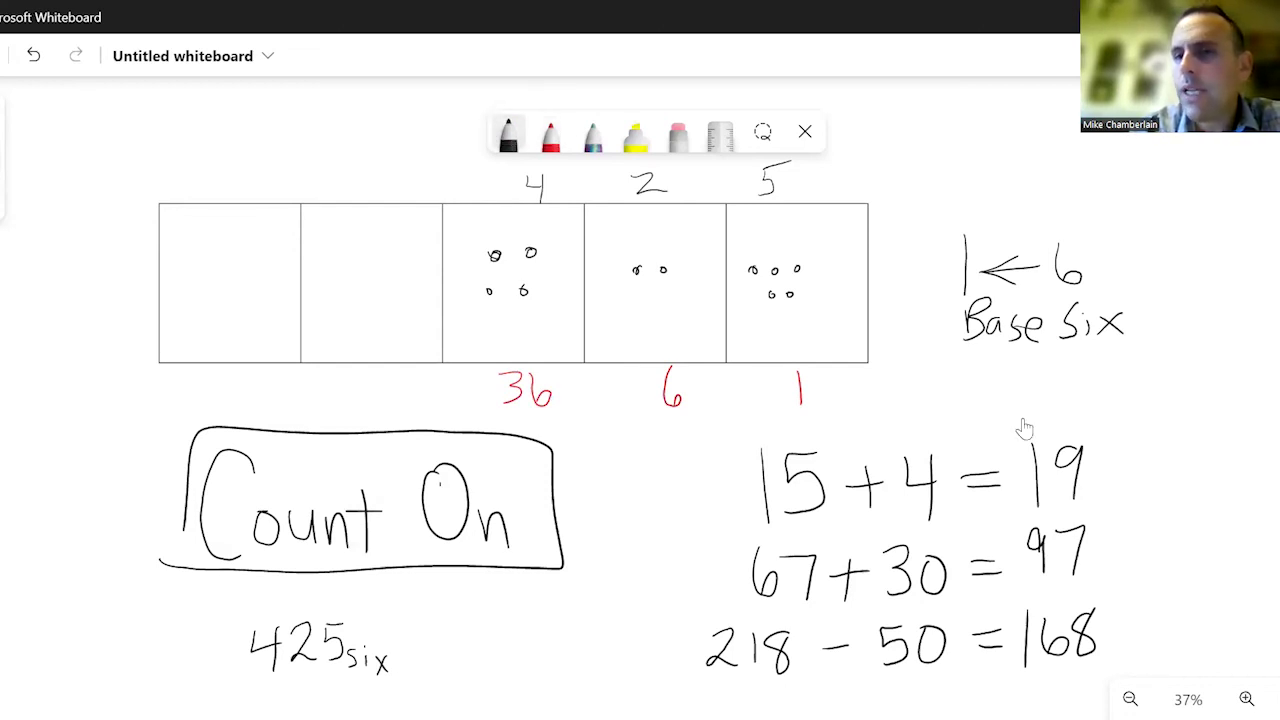
# - Regroup six ones into a six: circle and cross out the ones, change 2 to 3
pyautogui.moveTo(820, 292); pyautogui.dragTo(818, 294)
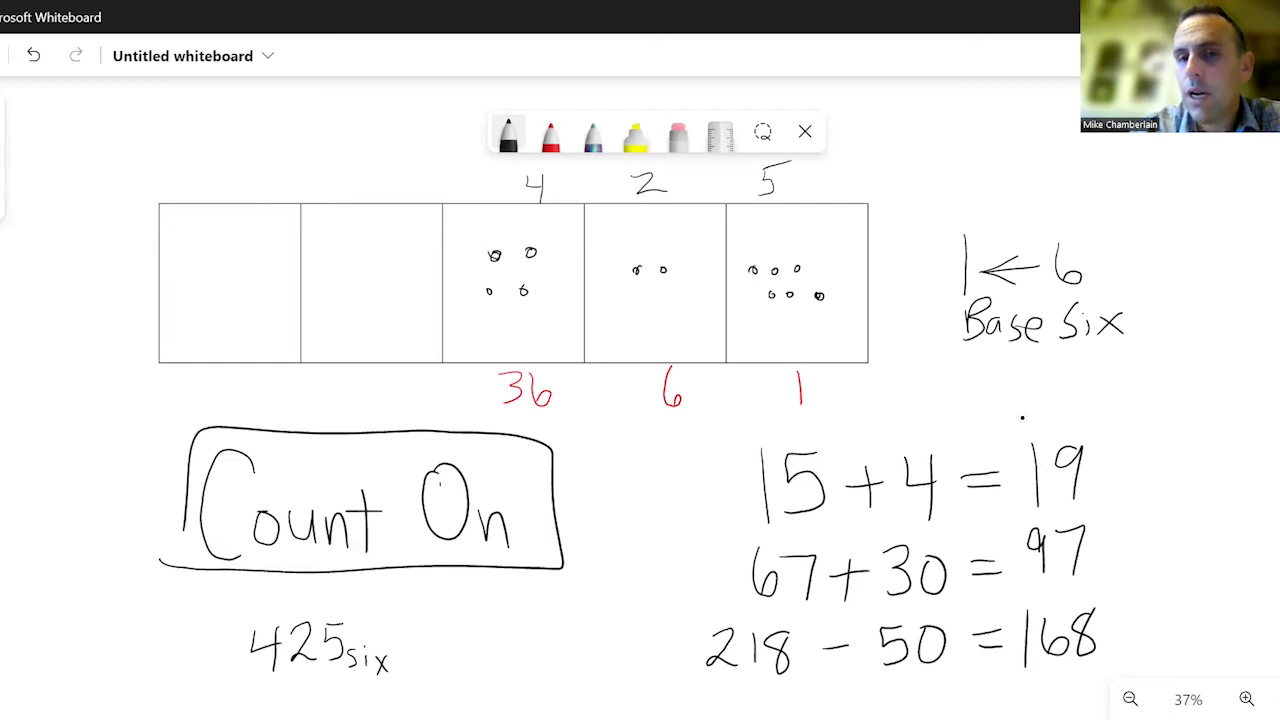
pyautogui.moveTo(815, 256)
pyautogui.mouseDown()
pyautogui.moveTo(738, 280)
pyautogui.moveTo(836, 312)
pyautogui.moveTo(815, 252)
pyautogui.mouseUp()
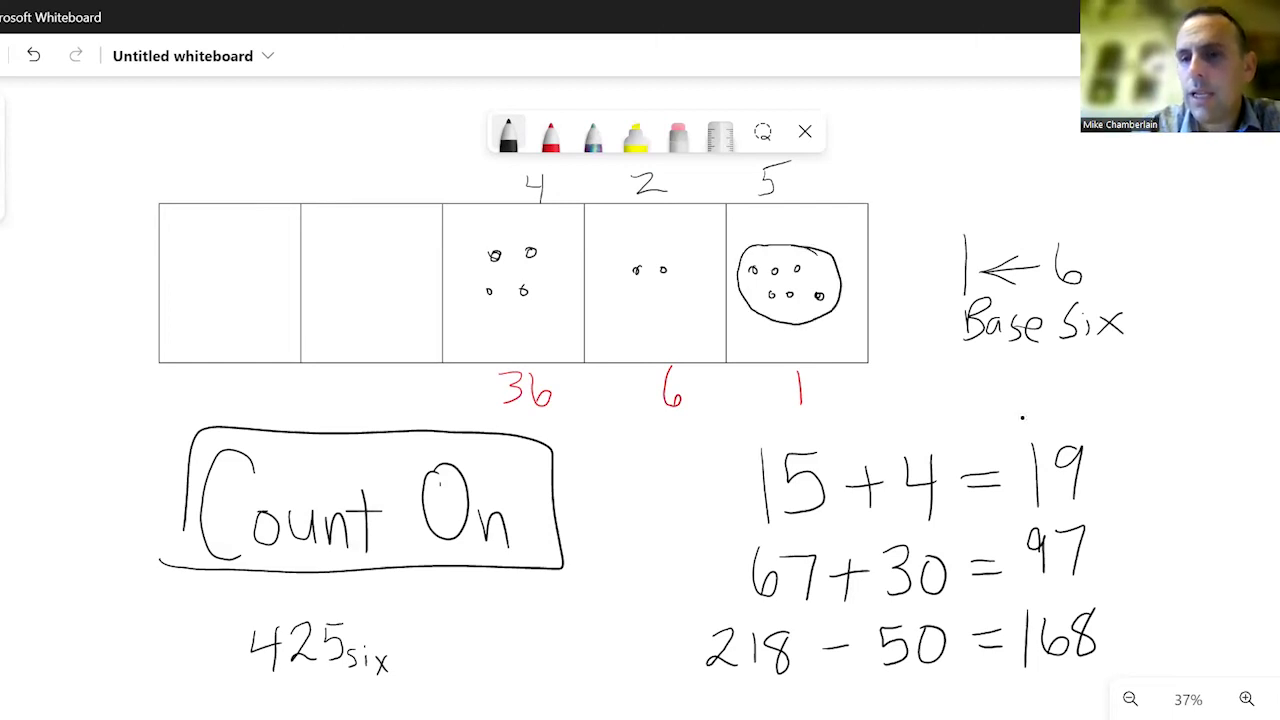
pyautogui.moveTo(962, 368); pyautogui.dragTo(1131, 354)
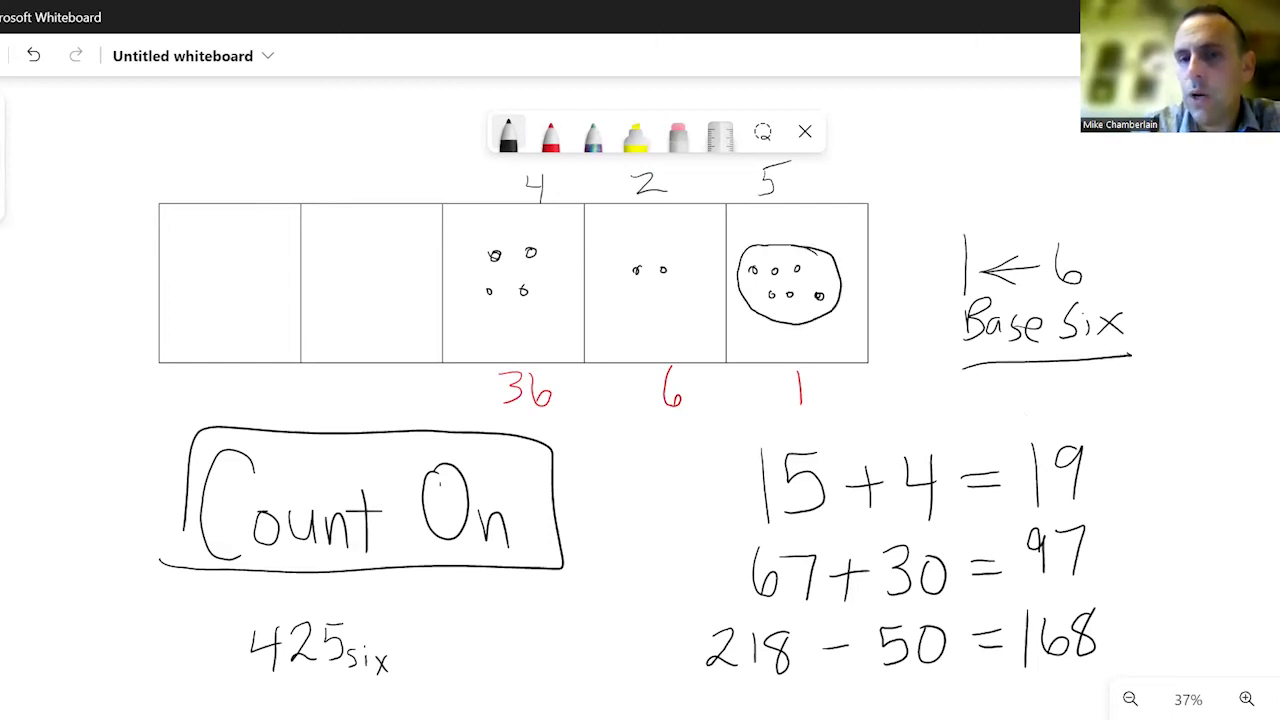
pyautogui.moveTo(838, 250); pyautogui.dragTo(736, 338)
pyautogui.moveTo(656, 291); pyautogui.dragTo(651, 298)
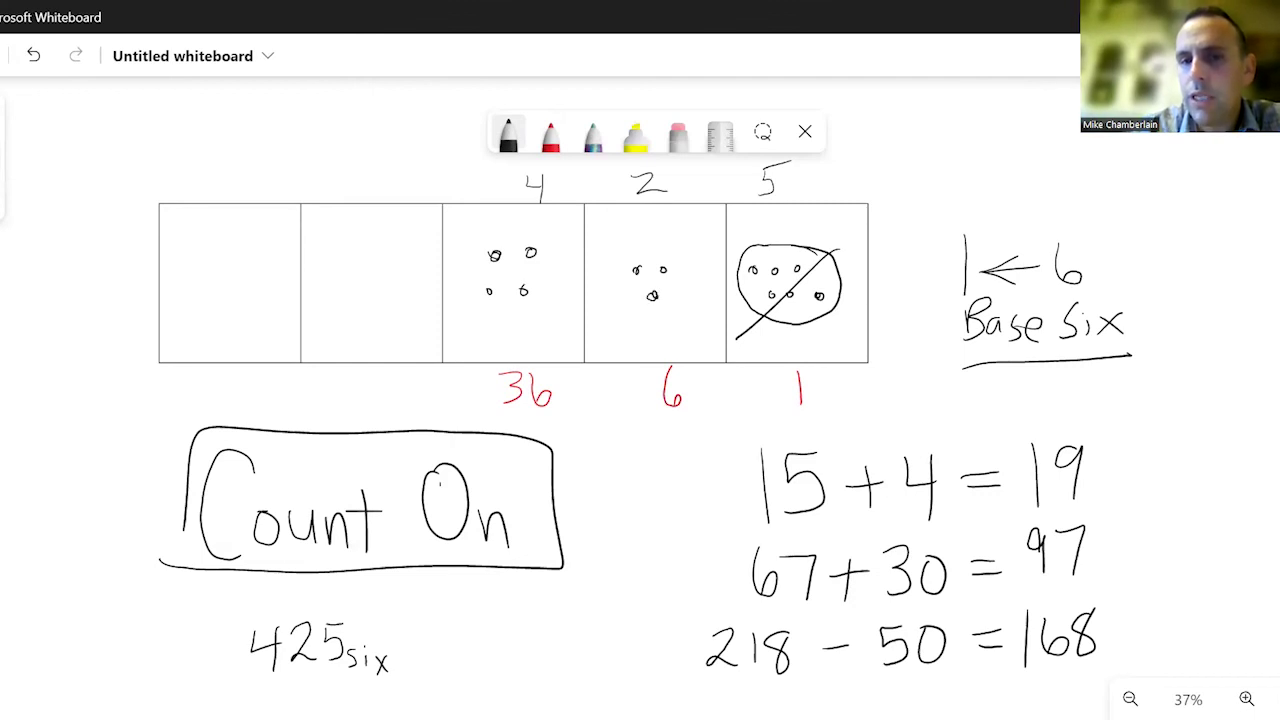
pyautogui.moveTo(610, 195)
pyautogui.mouseDown()
pyautogui.moveTo(668, 179)
pyautogui.moveTo(686, 193)
pyautogui.moveTo(792, 162)
pyautogui.moveTo(820, 175)
pyautogui.mouseUp()
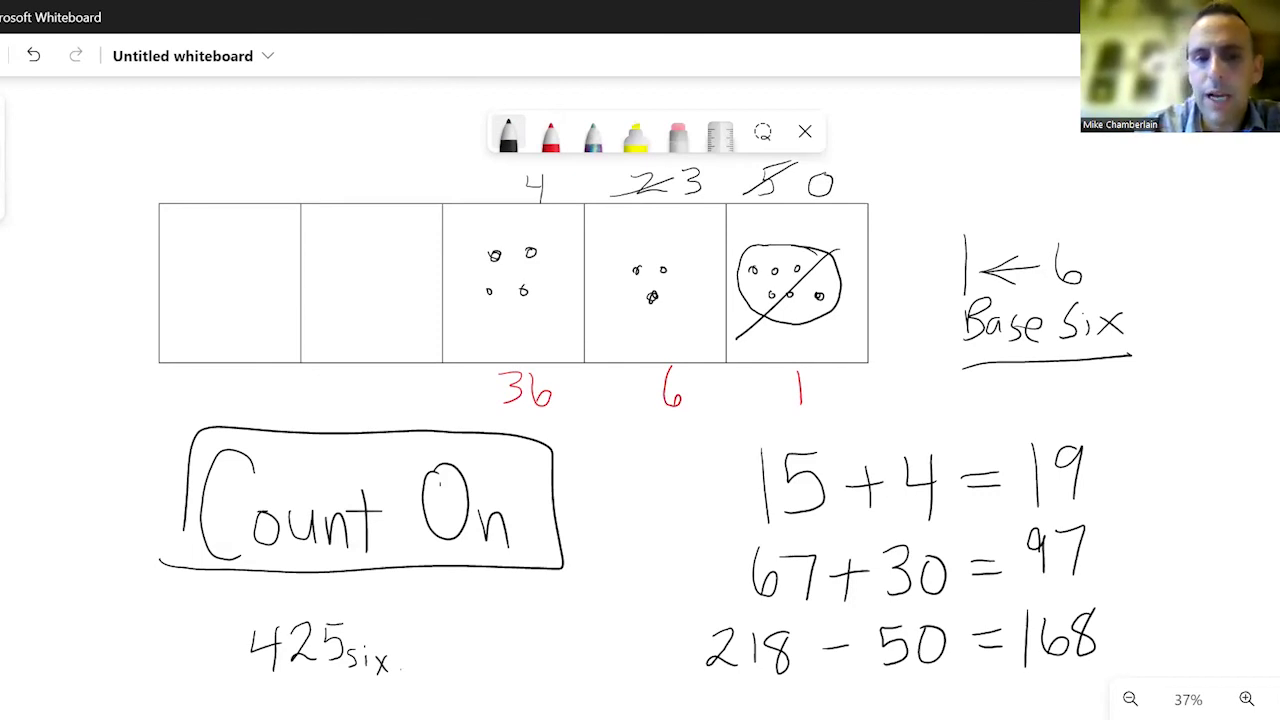
# - Count on after 425six by writing 430, 431, 432
pyautogui.moveTo(400, 668); pyautogui.dragTo(394, 686)
pyautogui.moveTo(420, 626)
pyautogui.mouseDown()
pyautogui.moveTo(414, 648)
pyautogui.moveTo(432, 647)
pyautogui.mouseUp()
pyautogui.moveTo(429, 630)
pyautogui.mouseDown()
pyautogui.moveTo(431, 664)
pyautogui.moveTo(458, 645)
pyautogui.moveTo(450, 660)
pyautogui.mouseUp()
pyautogui.moveTo(476, 630)
pyautogui.mouseDown()
pyautogui.moveTo(466, 655)
pyautogui.moveTo(476, 631)
pyautogui.mouseUp()
pyautogui.moveTo(492, 658); pyautogui.dragTo(488, 682)
pyautogui.moveTo(514, 630)
pyautogui.mouseDown()
pyautogui.moveTo(522, 672)
pyautogui.moveTo(556, 668)
pyautogui.mouseUp()
pyautogui.moveTo(566, 670); pyautogui.dragTo(560, 688)
pyautogui.moveTo(588, 640); pyautogui.dragTo(592, 670)
pyautogui.moveTo(602, 638)
pyautogui.mouseDown()
pyautogui.moveTo(604, 666)
pyautogui.moveTo(638, 664)
pyautogui.mouseUp()
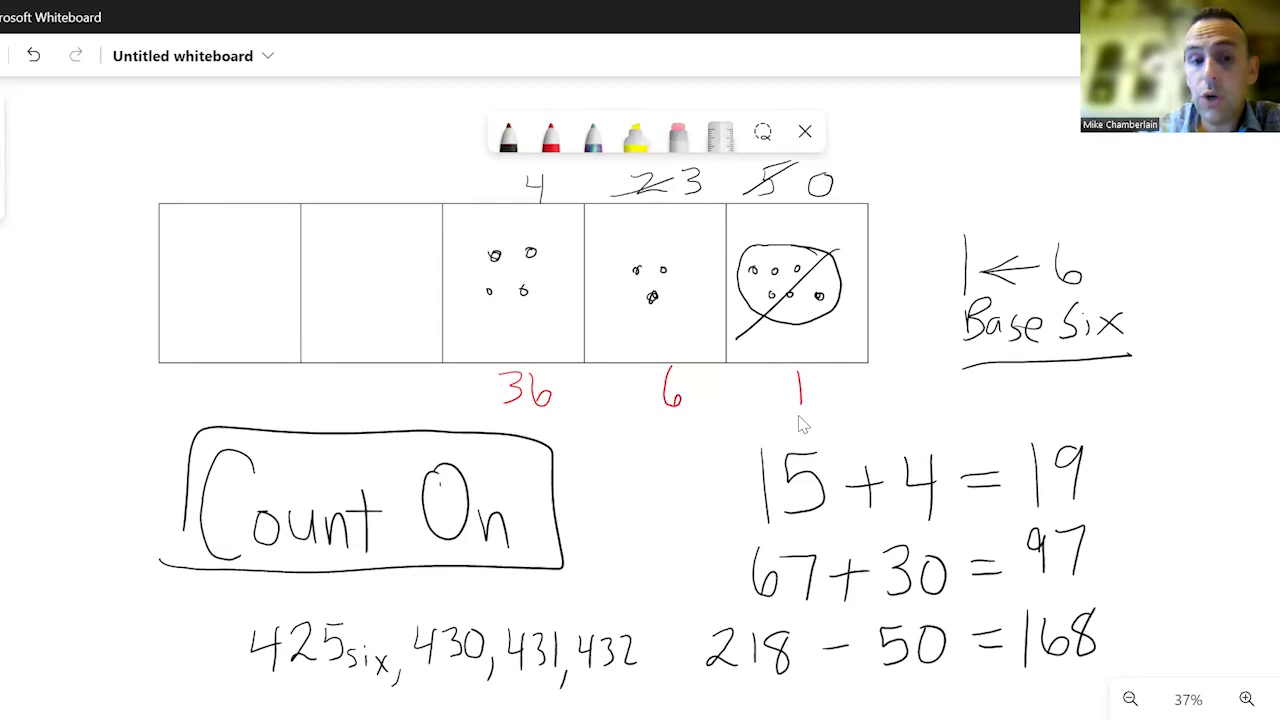
# - Draw a vertical line separating the two columns
pyautogui.scroll(-2, 757, 462)
pyautogui.scroll(-3, 683, 400)
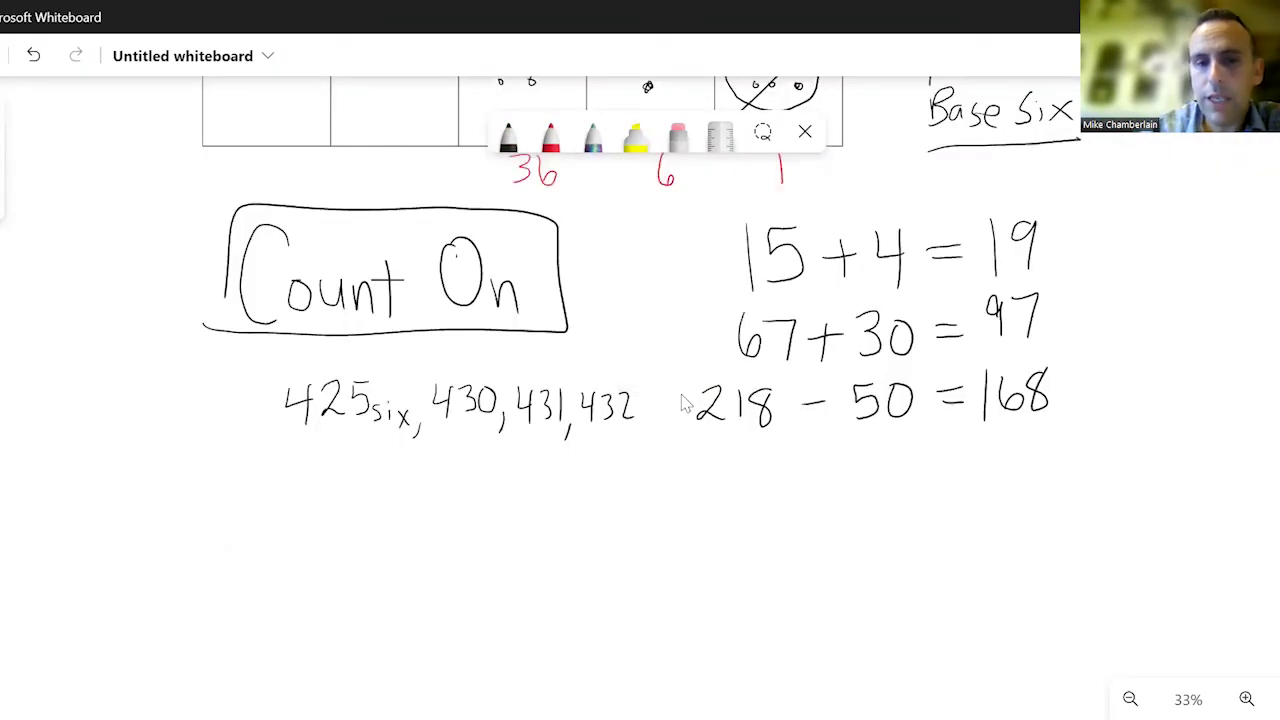
pyautogui.moveTo(678, 240); pyautogui.dragTo(690, 628)
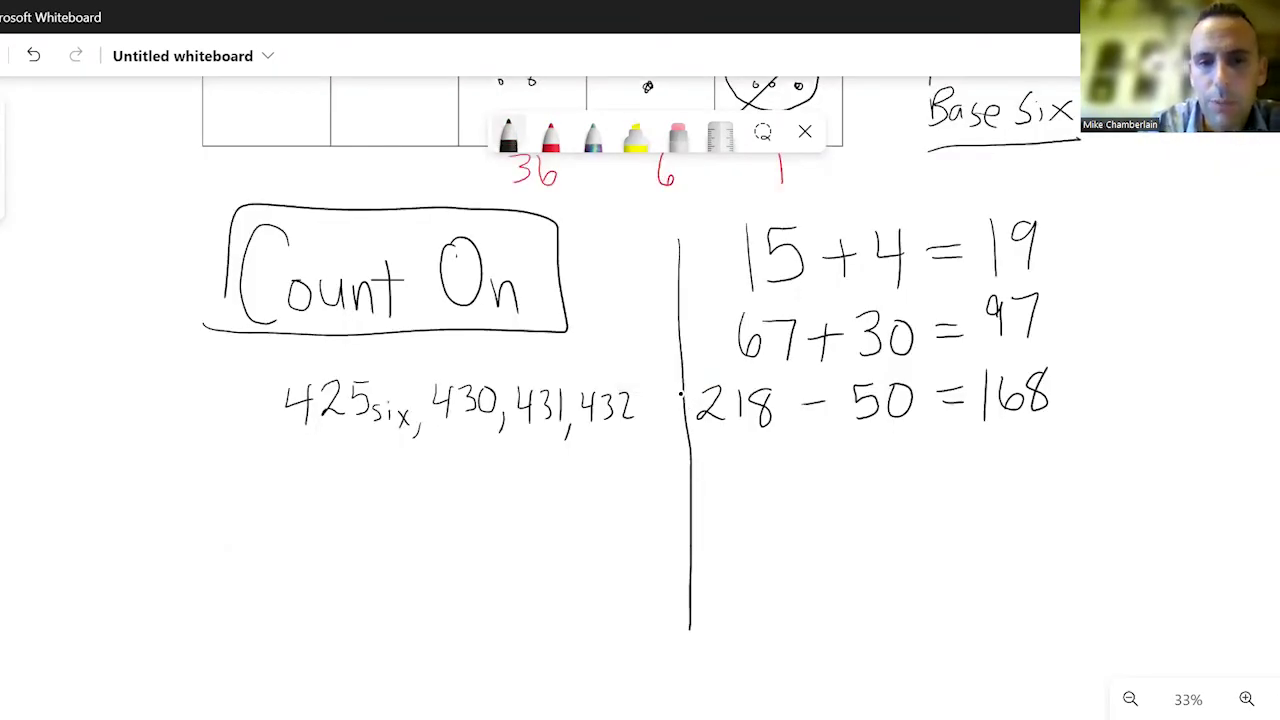
# - Continue the count with 433, 434, 435, 440 on the next row
pyautogui.moveTo(321, 460)
pyautogui.mouseDown()
pyautogui.moveTo(330, 502)
pyautogui.moveTo(372, 500)
pyautogui.moveTo(386, 520)
pyautogui.mouseUp()
pyautogui.moveTo(411, 466); pyautogui.dragTo(422, 506)
pyautogui.moveTo(438, 468); pyautogui.dragTo(440, 504)
pyautogui.moveTo(460, 466); pyautogui.dragTo(470, 510)
pyautogui.moveTo(482, 504); pyautogui.dragTo(476, 528)
pyautogui.moveTo(490, 464)
pyautogui.mouseDown()
pyautogui.moveTo(508, 484)
pyautogui.moveTo(504, 510)
pyautogui.mouseUp()
pyautogui.moveTo(518, 472)
pyautogui.mouseDown()
pyautogui.moveTo(518, 504)
pyautogui.moveTo(535, 500)
pyautogui.moveTo(551, 526)
pyautogui.mouseUp()
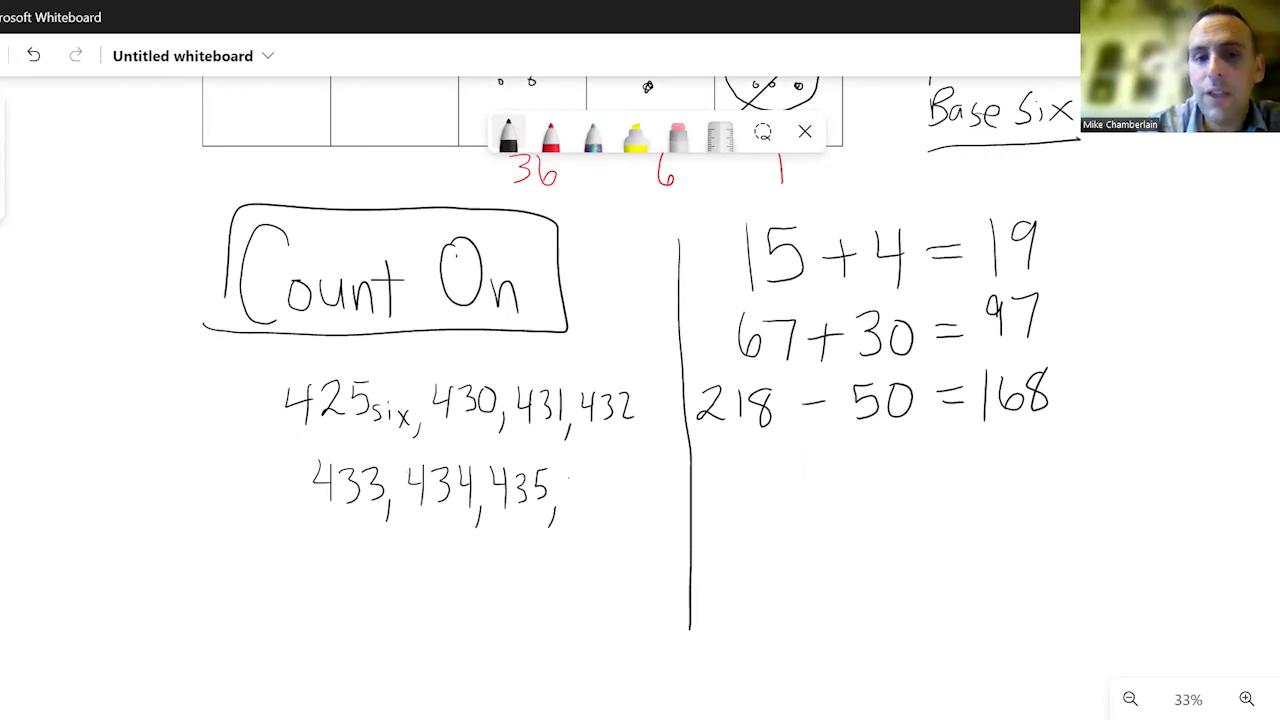
pyautogui.moveTo(574, 482); pyautogui.dragTo(586, 516)
pyautogui.moveTo(598, 482)
pyautogui.mouseDown()
pyautogui.moveTo(596, 498)
pyautogui.moveTo(612, 496)
pyautogui.mouseUp()
pyautogui.moveTo(608, 478)
pyautogui.mouseDown()
pyautogui.moveTo(608, 520)
pyautogui.moveTo(628, 484)
pyautogui.mouseUp()
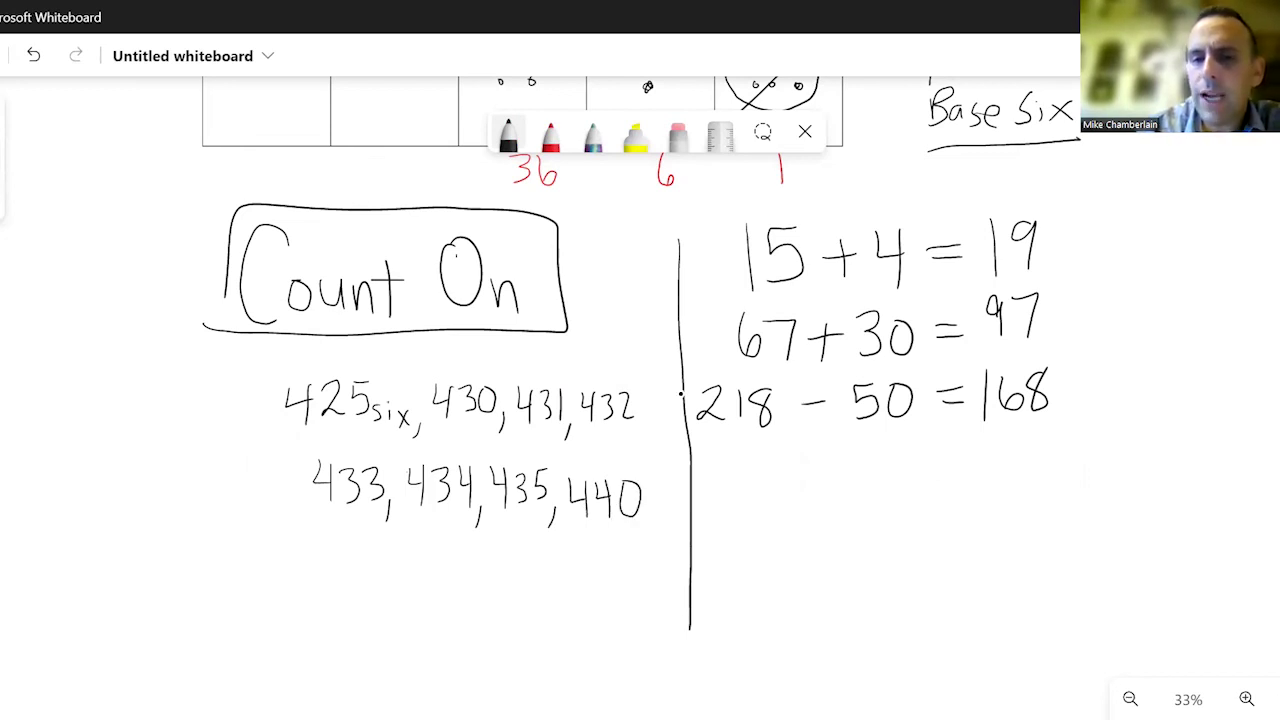
# - Draw an arrow pointing to 440 and label its tail 'Digits'
pyautogui.moveTo(810, 537)
pyautogui.mouseDown()
pyautogui.moveTo(658, 506)
pyautogui.moveTo(676, 514)
pyautogui.mouseUp()
pyautogui.moveTo(824, 516); pyautogui.dragTo(824, 560)
pyautogui.moveTo(820, 516)
pyautogui.mouseDown()
pyautogui.moveTo(826, 558)
pyautogui.moveTo(859, 558)
pyautogui.moveTo(870, 584)
pyautogui.mouseUp()
pyautogui.moveTo(895, 542)
pyautogui.mouseDown()
pyautogui.moveTo(895, 562)
pyautogui.moveTo(910, 560)
pyautogui.mouseUp()
pyautogui.moveTo(898, 534)
pyautogui.mouseDown()
pyautogui.moveTo(922, 532)
pyautogui.moveTo(926, 558)
pyautogui.mouseUp()
# - Write the digit set {0,1,2,3,4,5} after 'Digits' and zoom out
pyautogui.moveTo(985, 484)
pyautogui.mouseDown()
pyautogui.moveTo(962, 540)
pyautogui.moveTo(978, 596)
pyautogui.mouseUp()
pyautogui.moveTo(1008, 524)
pyautogui.mouseDown()
pyautogui.moveTo(1018, 582)
pyautogui.moveTo(1070, 558)
pyautogui.mouseUp()
pyautogui.moveTo(1076, 570); pyautogui.dragTo(1073, 582)
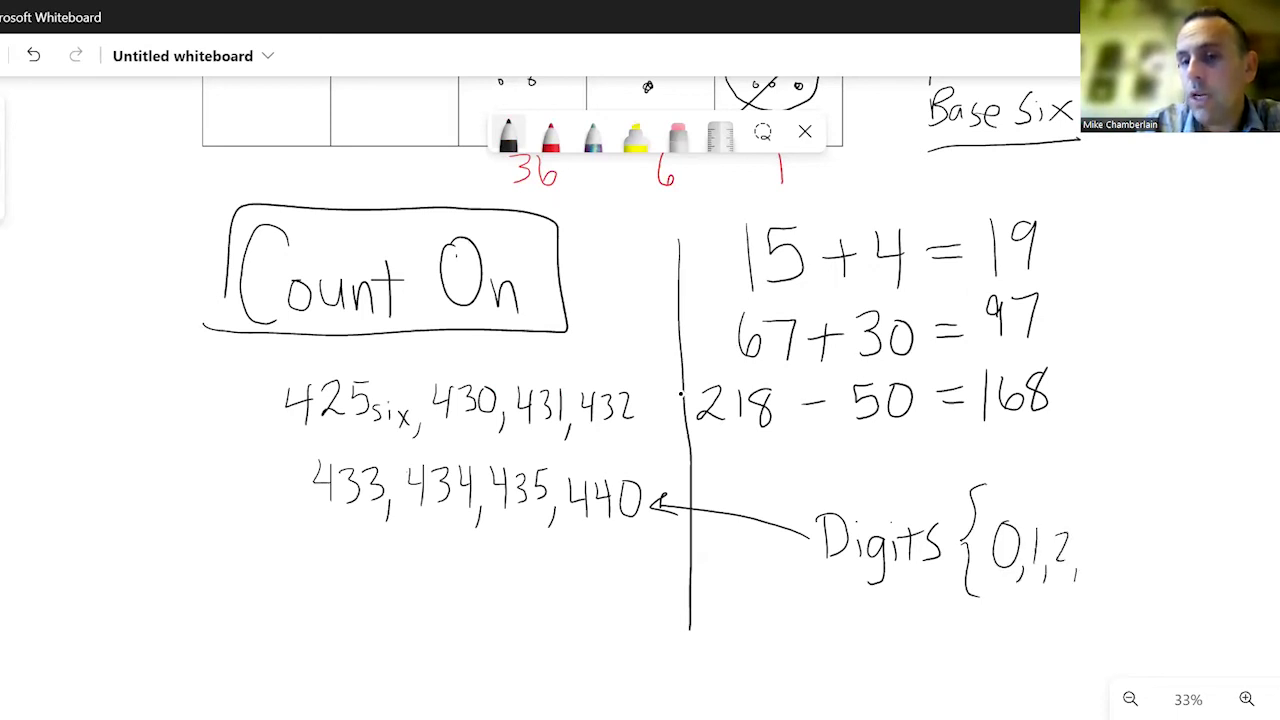
pyautogui.moveTo(1092, 532); pyautogui.dragTo(1106, 582)
pyautogui.moveTo(1124, 532)
pyautogui.mouseDown()
pyautogui.moveTo(1121, 549)
pyautogui.moveTo(1136, 550)
pyautogui.mouseUp()
pyautogui.moveTo(1138, 536); pyautogui.dragTo(1141, 592)
pyautogui.moveTo(1176, 534); pyautogui.dragTo(1162, 574)
pyautogui.moveTo(1180, 508)
pyautogui.mouseDown()
pyautogui.moveTo(1200, 556)
pyautogui.moveTo(1186, 584)
pyautogui.mouseUp()
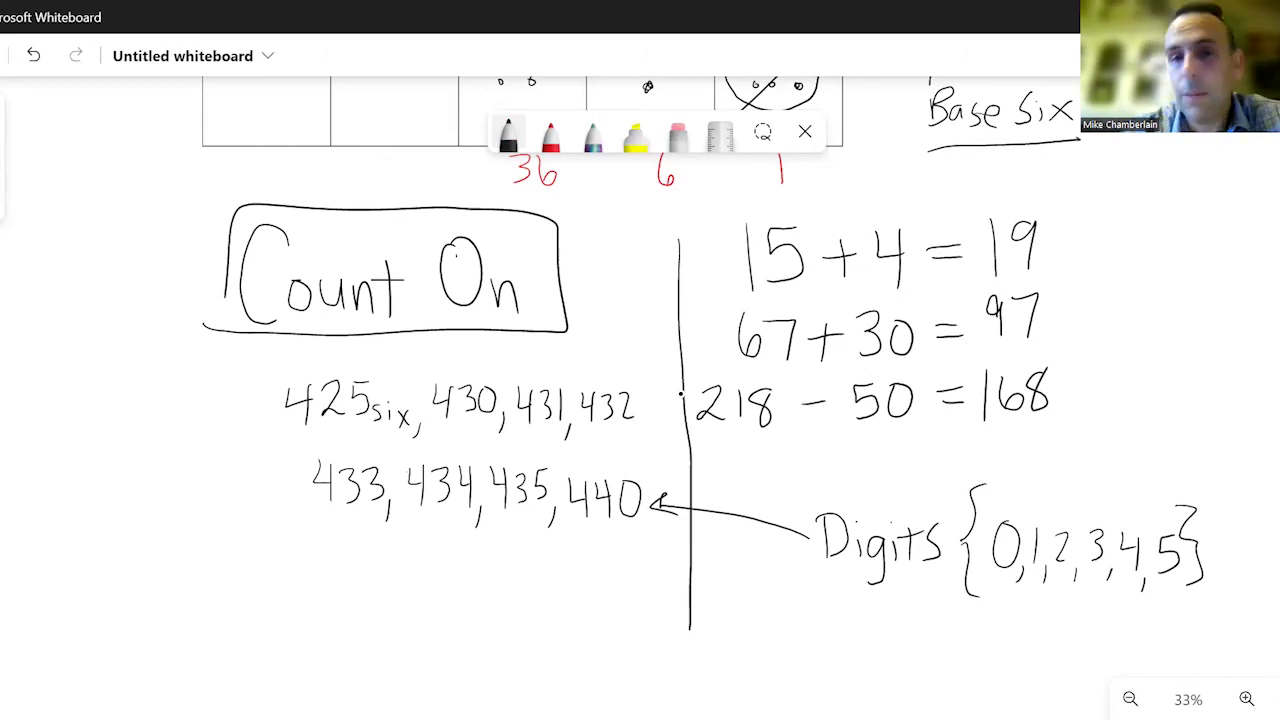
pyautogui.scroll(-3, 771, 486)
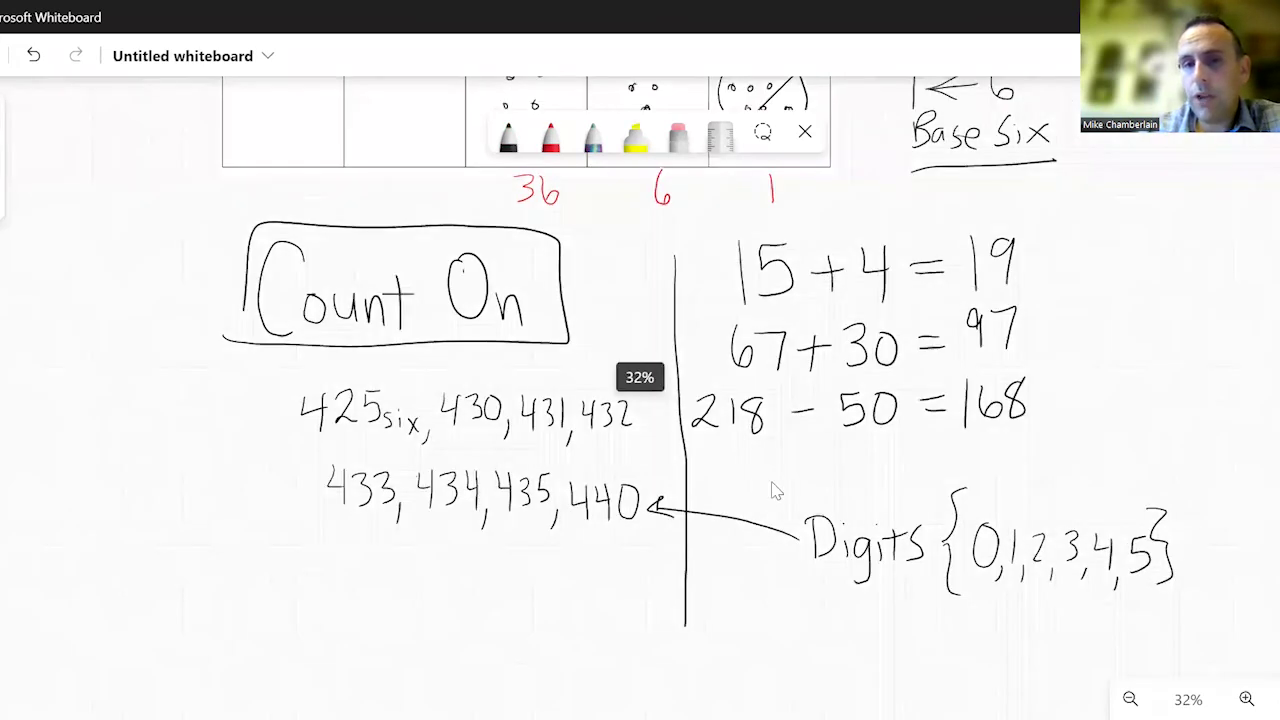